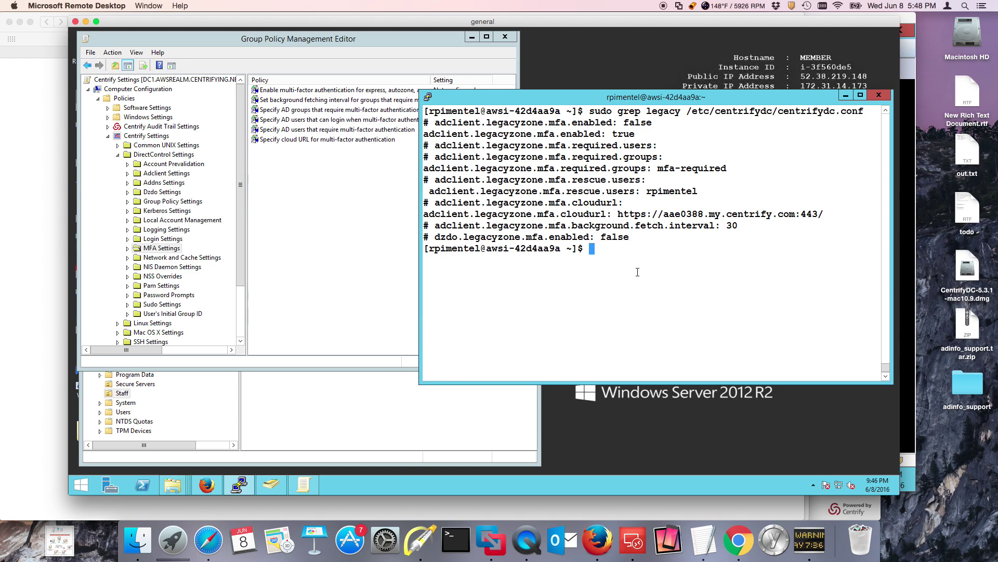
pyautogui.click(342, 250)
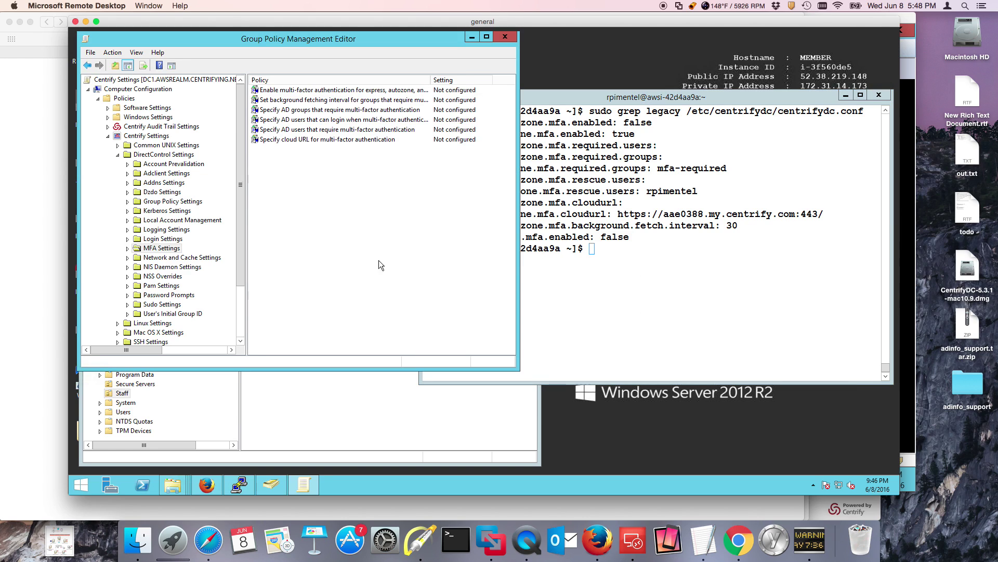
pyautogui.click(420, 544)
pyautogui.click(654, 317)
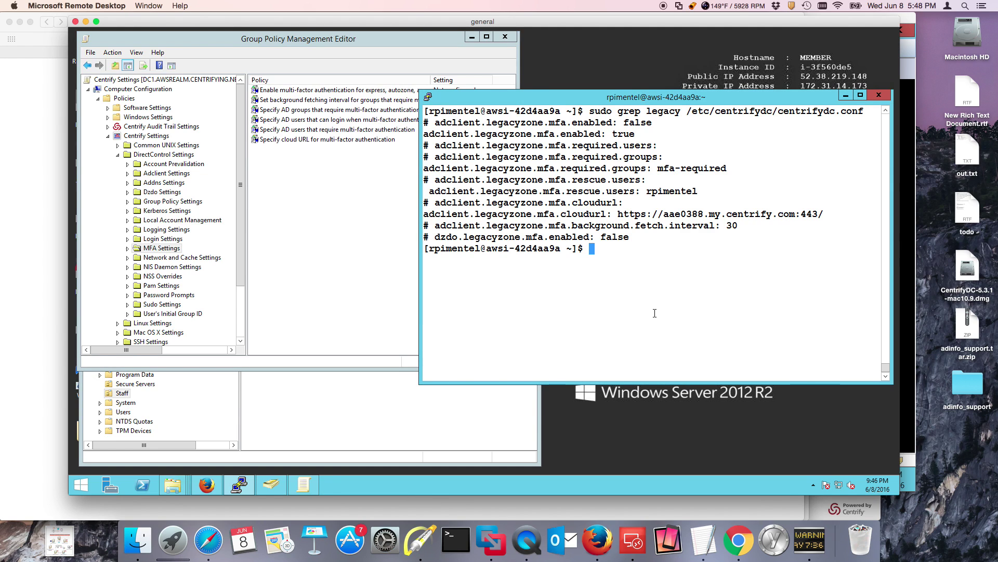
pyautogui.moveTo(596, 100); pyautogui.dragTo(598, 89)
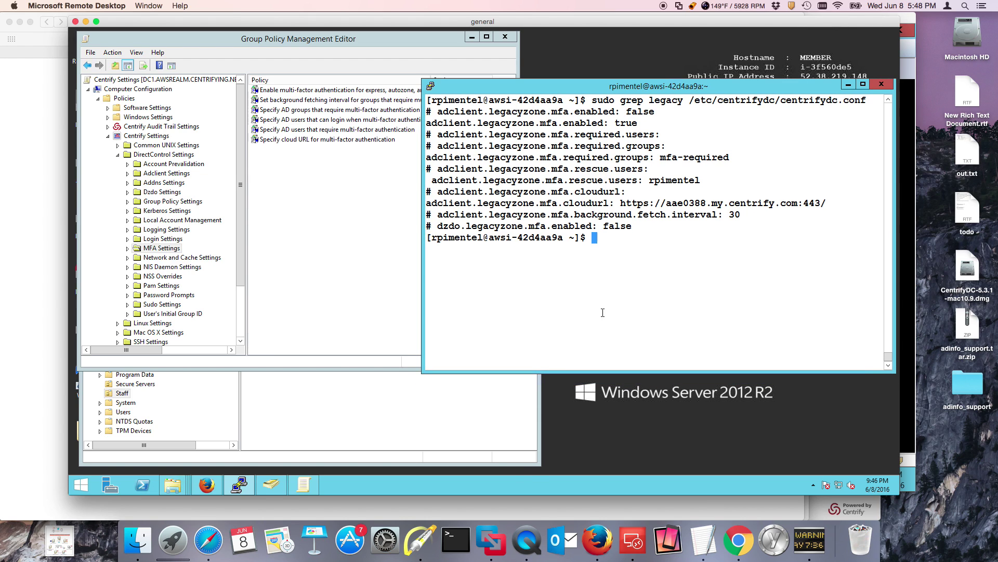
pyautogui.click(423, 548)
pyautogui.moveTo(705, 113)
pyautogui.mouseDown()
pyautogui.moveTo(663, 122)
pyautogui.moveTo(670, 110)
pyautogui.moveTo(659, 110)
pyautogui.moveTo(722, 120)
pyautogui.mouseUp()
pyautogui.moveTo(740, 126); pyautogui.dragTo(659, 123)
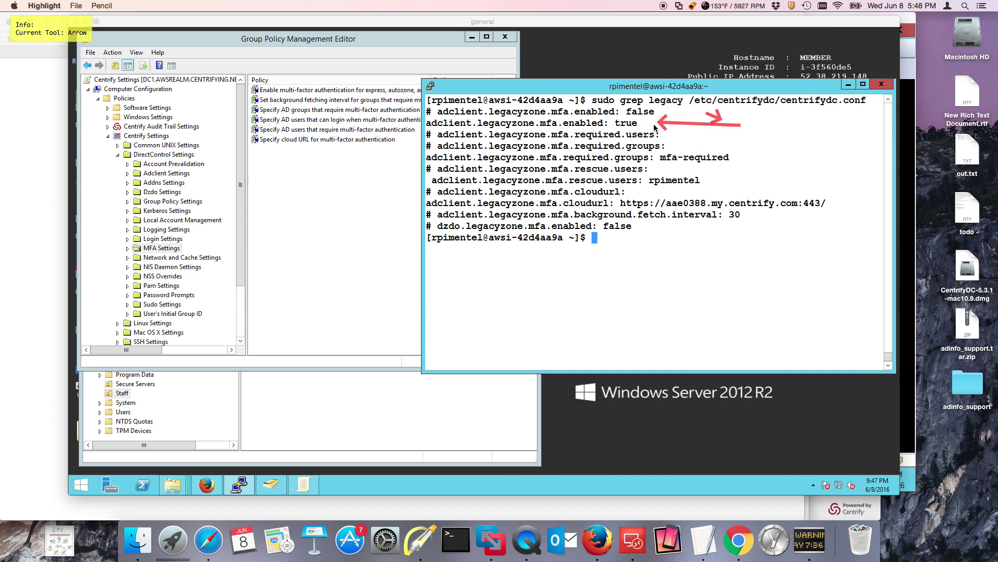
pyautogui.moveTo(334, 243)
pyautogui.mouseDown()
pyautogui.moveTo(319, 161)
pyautogui.moveTo(344, 98)
pyautogui.mouseUp()
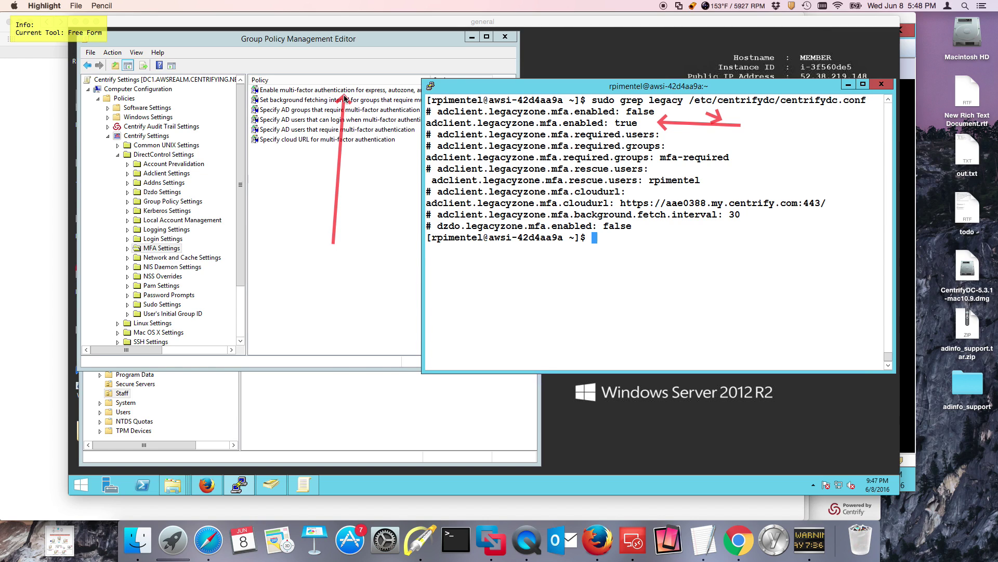
pyautogui.press('Escape')
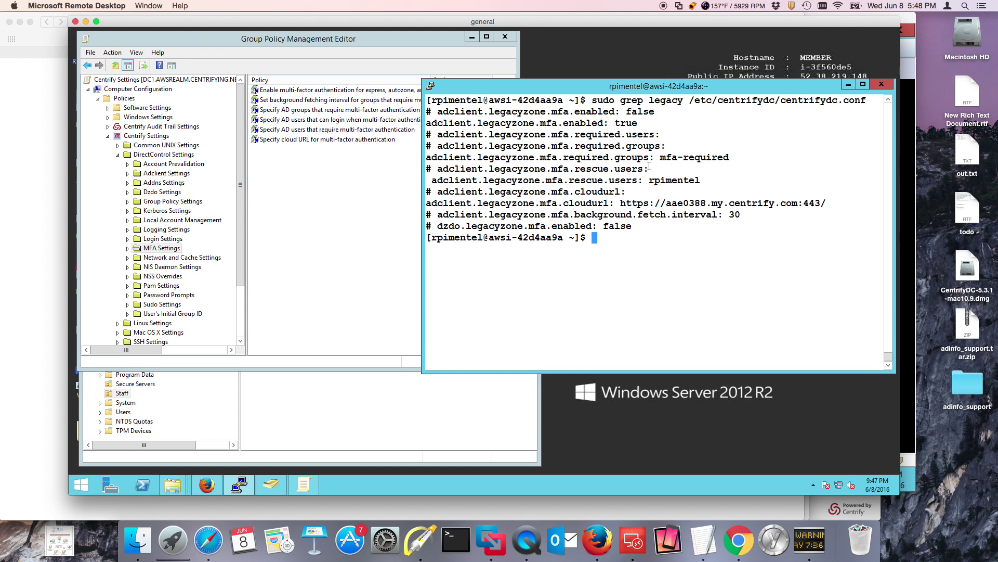
pyautogui.moveTo(656, 159); pyautogui.dragTo(718, 160)
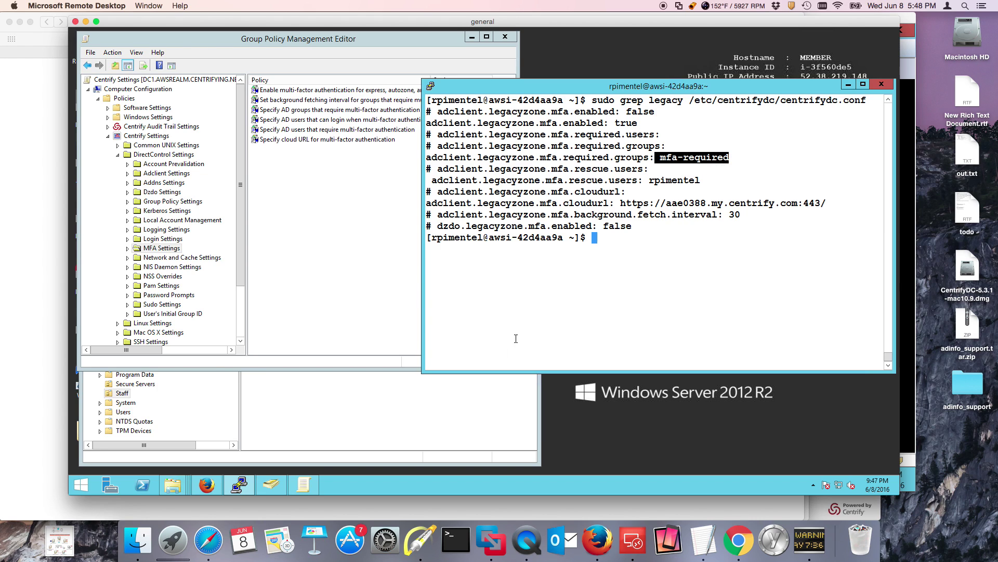
# - Check the MFA-Required group's members in ADUC, close it unchanged, and return to PuTTY
pyautogui.click(271, 485)
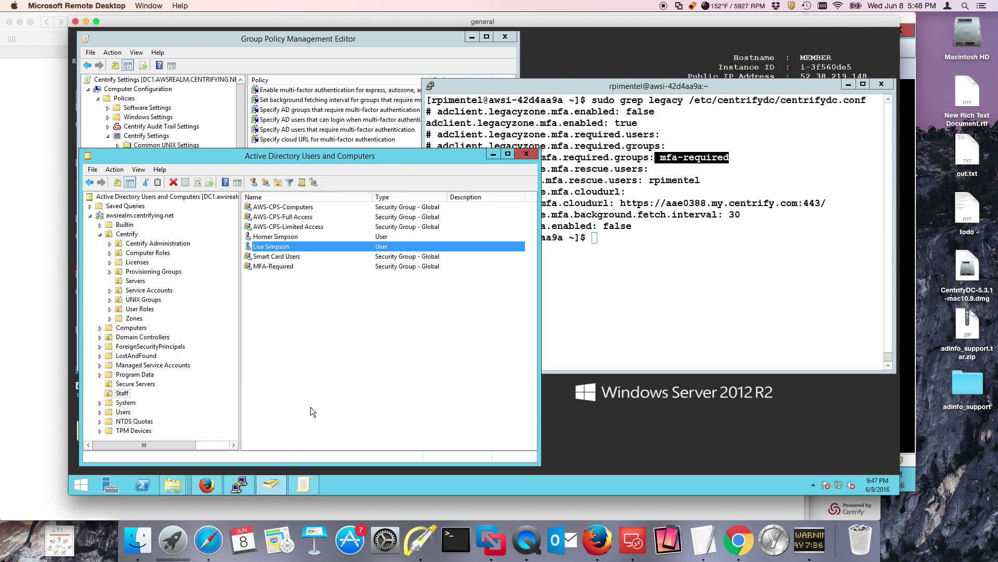
pyautogui.doubleClick(284, 267)
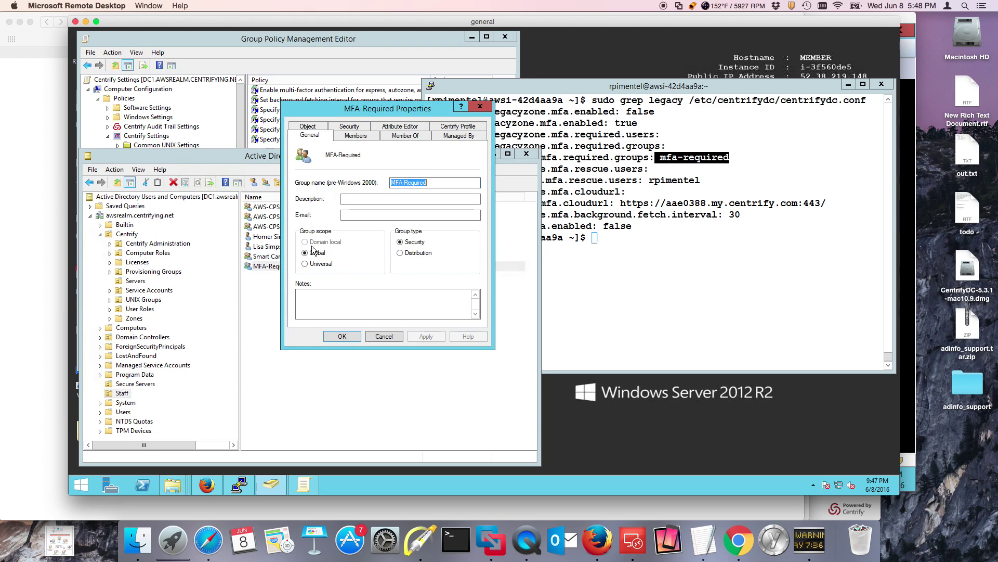
pyautogui.click(359, 136)
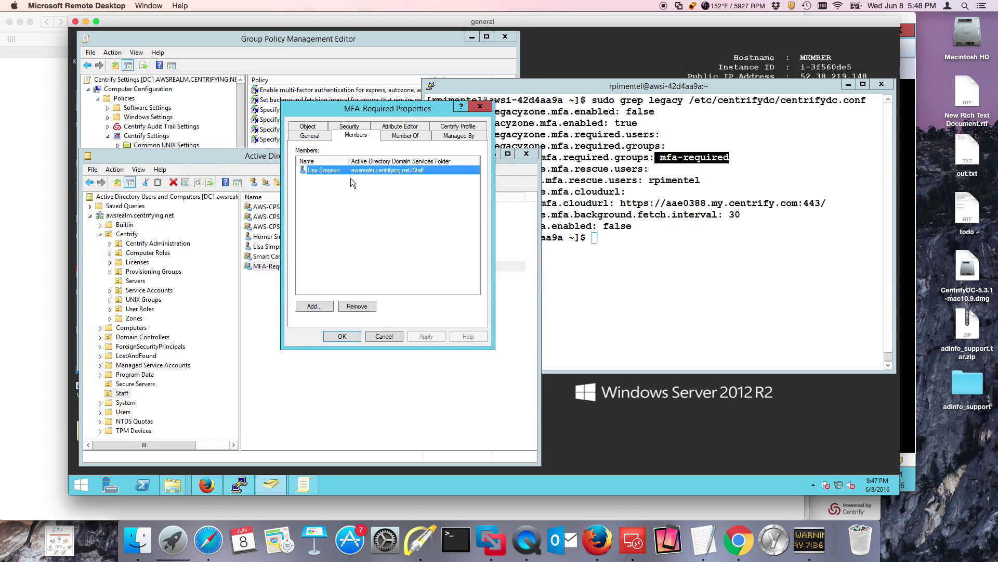
pyautogui.click(384, 337)
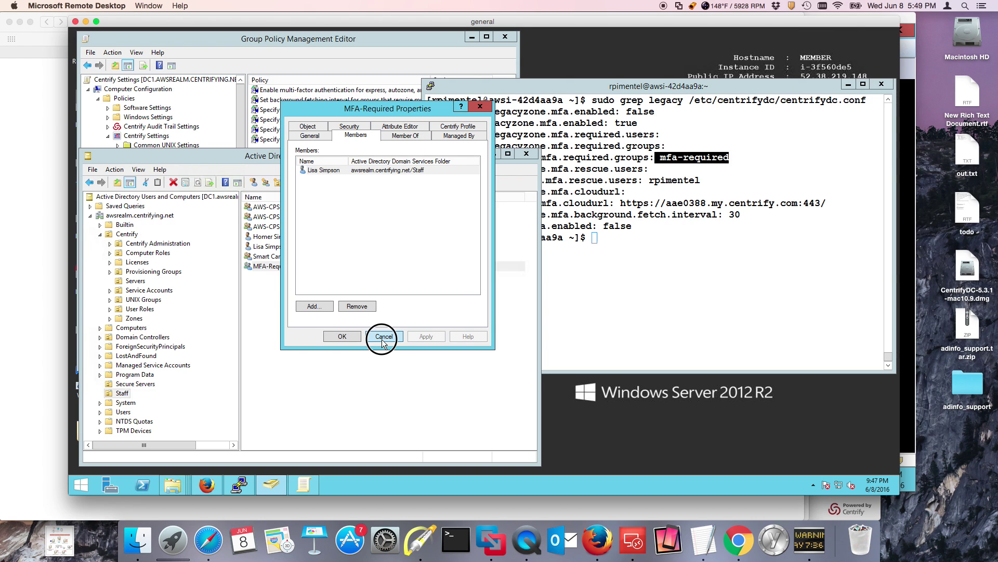
pyautogui.click(420, 352)
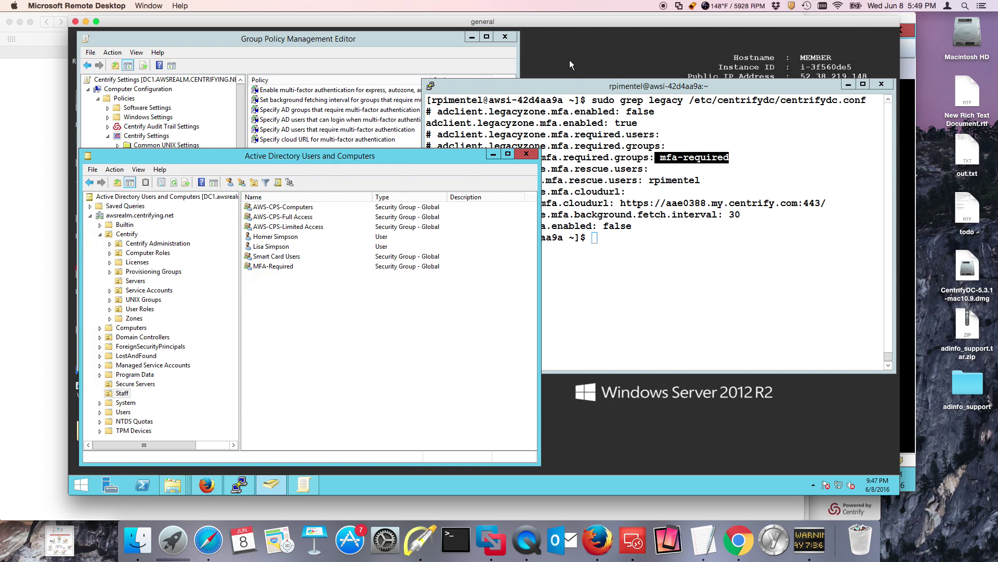
pyautogui.click(563, 87)
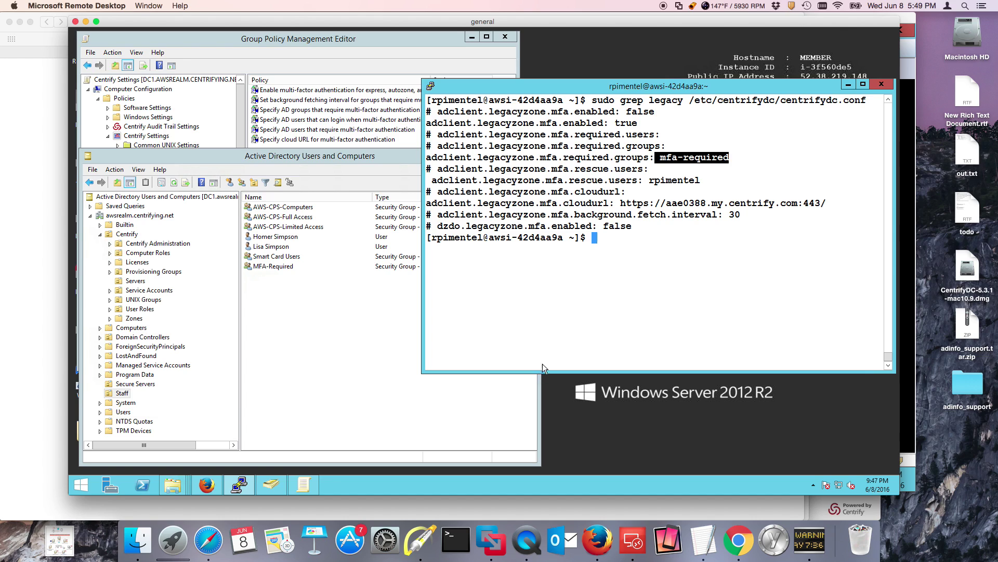
# - Highlight the legacy-zone cloudurl value in the PuTTY output, then switch to Cloud Manager
pyautogui.click(664, 181)
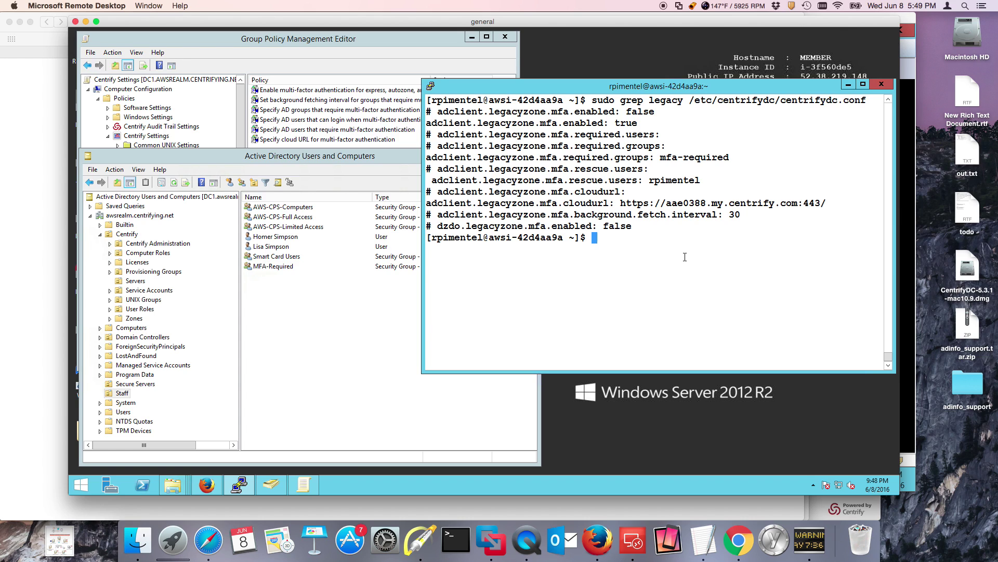
pyautogui.click(663, 280)
pyautogui.moveTo(622, 204); pyautogui.dragTo(824, 207)
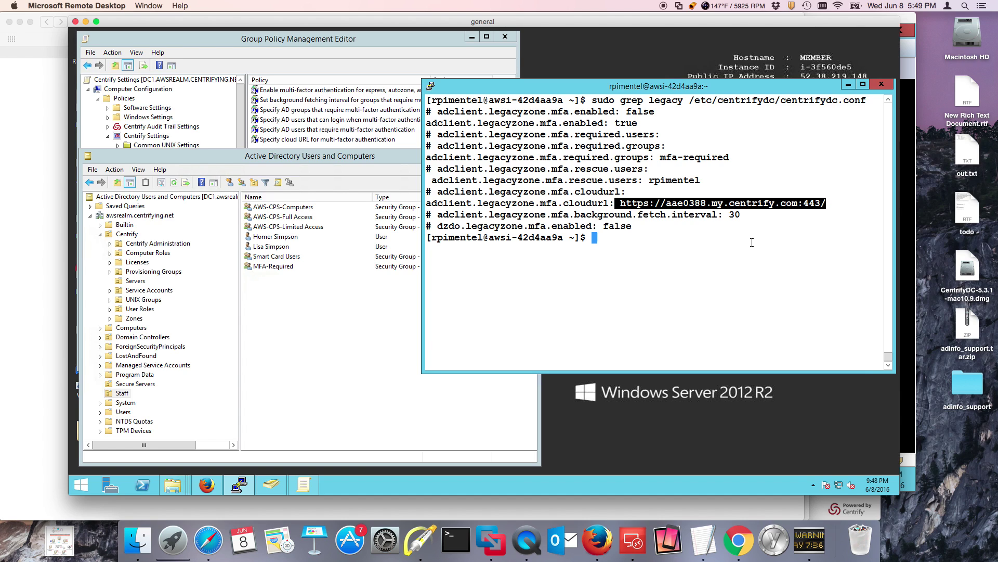
pyautogui.click(207, 485)
# - Compare Cloud Manager's tenant URL with the terminal's cloud URL, then show the Server Access Express profile's challenges
pyautogui.click(211, 72)
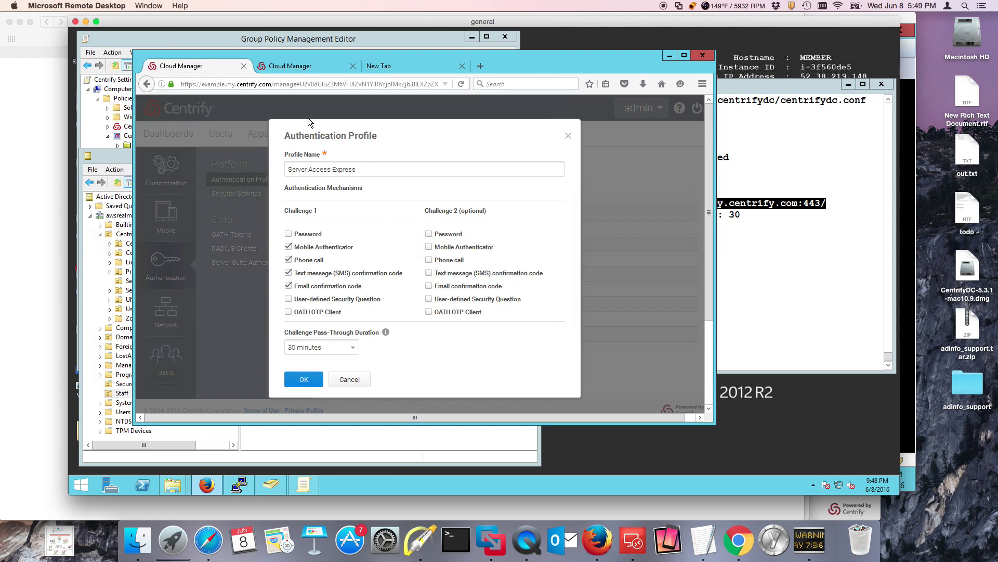
pyautogui.click(321, 72)
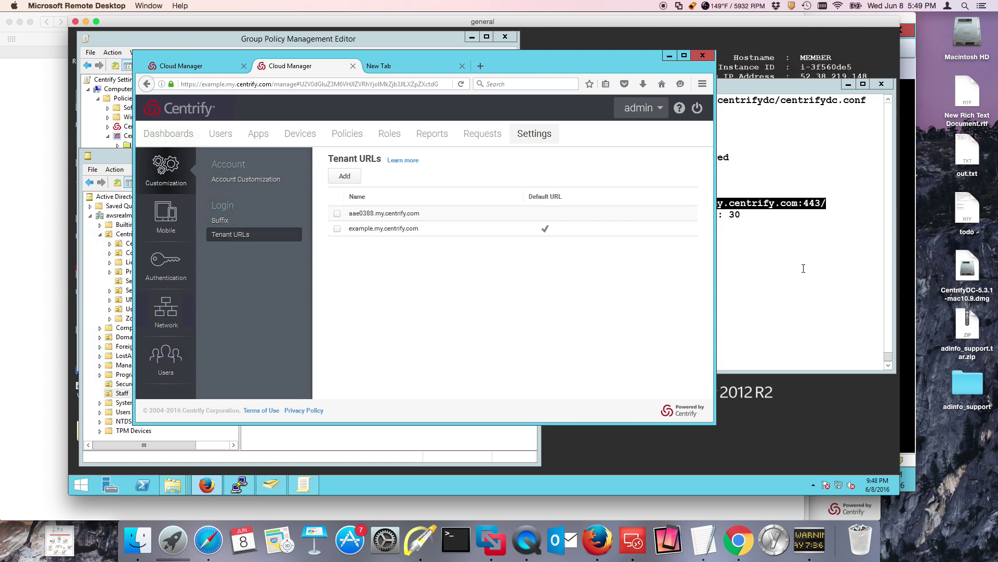
pyautogui.click(788, 240)
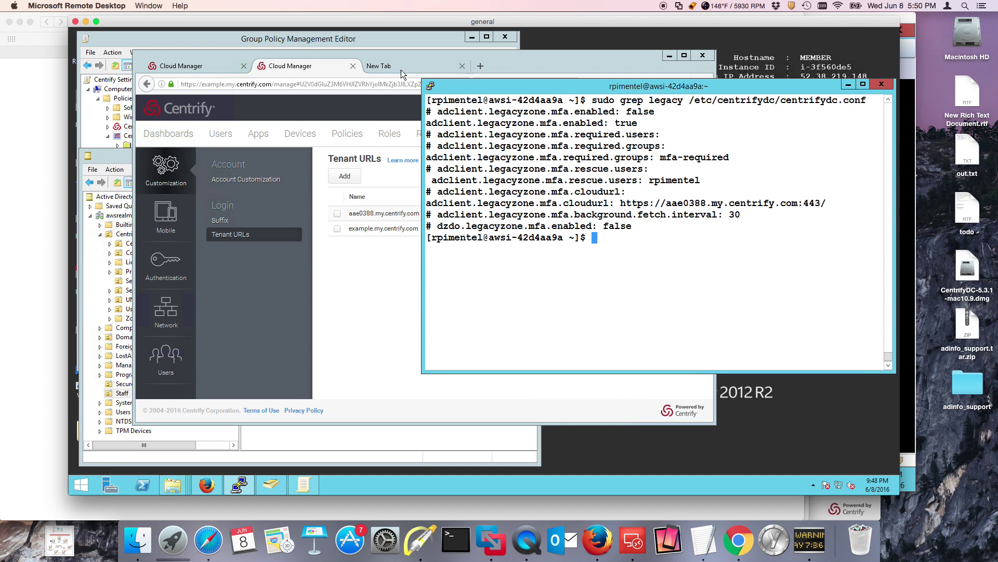
pyautogui.click(205, 67)
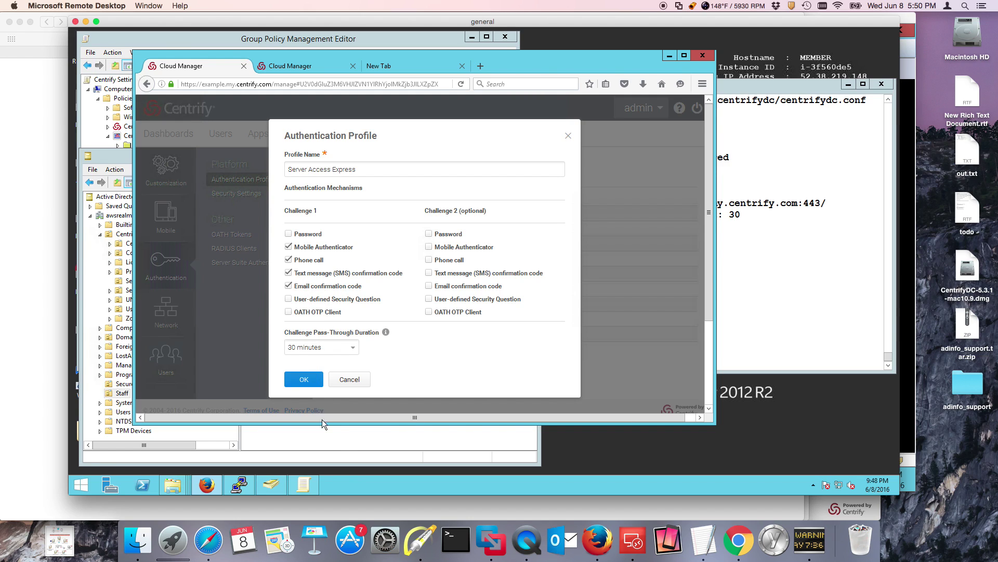
# - Open the MFA test user's properties and select the e-mail address on the General tab
pyautogui.click(347, 442)
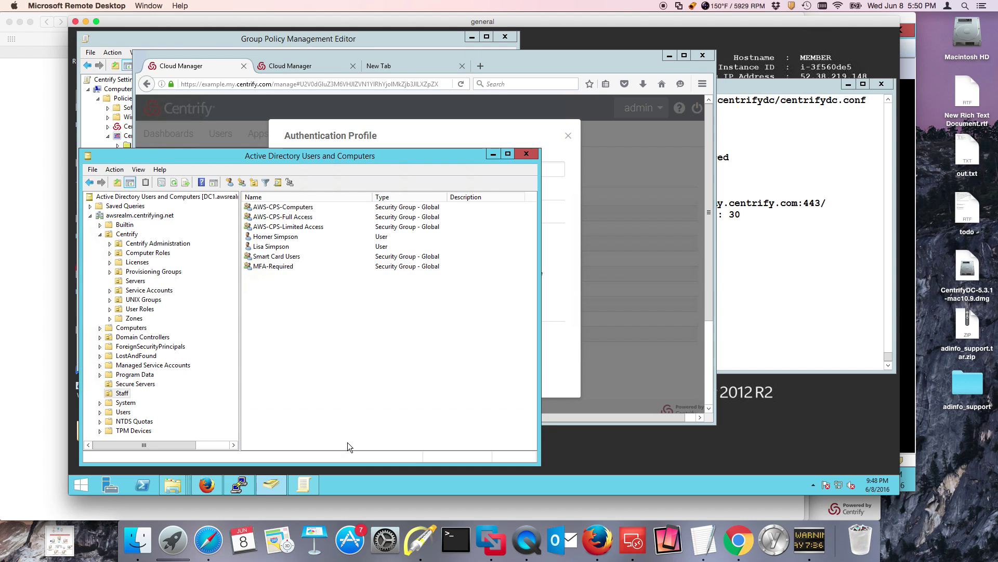
pyautogui.doubleClick(276, 248)
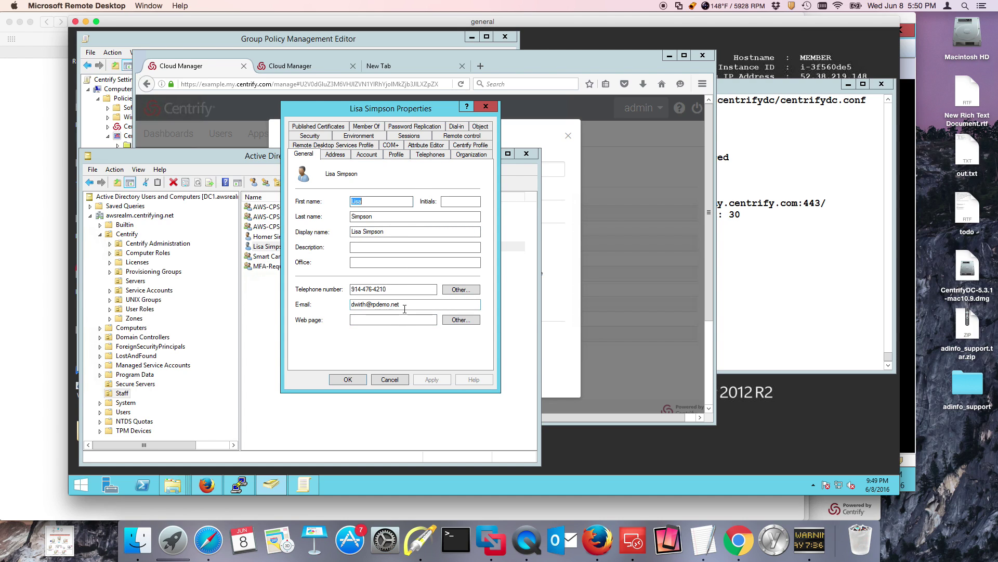
pyautogui.click(380, 305)
pyautogui.click(406, 305)
pyautogui.moveTo(406, 305); pyautogui.dragTo(345, 303)
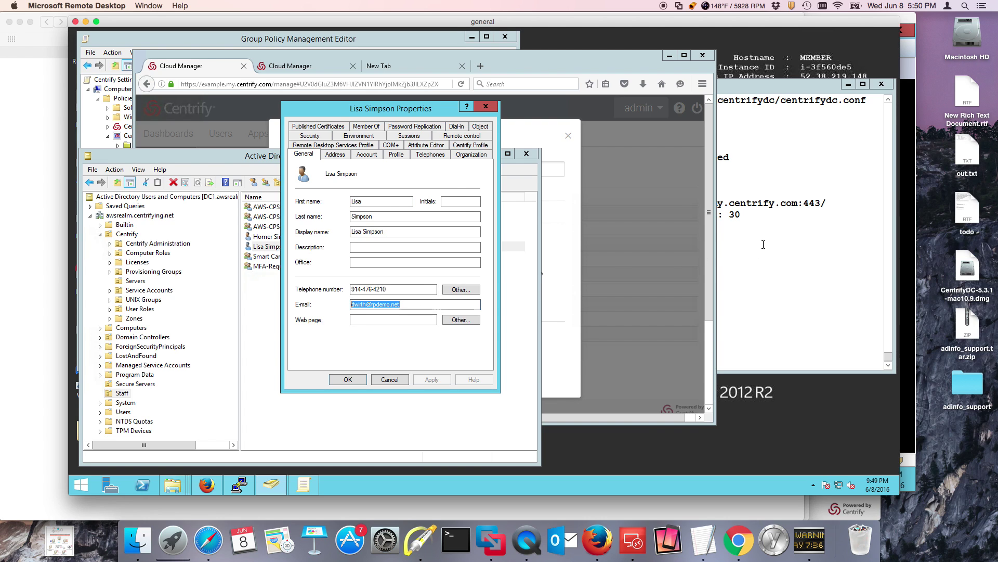
pyautogui.click(763, 244)
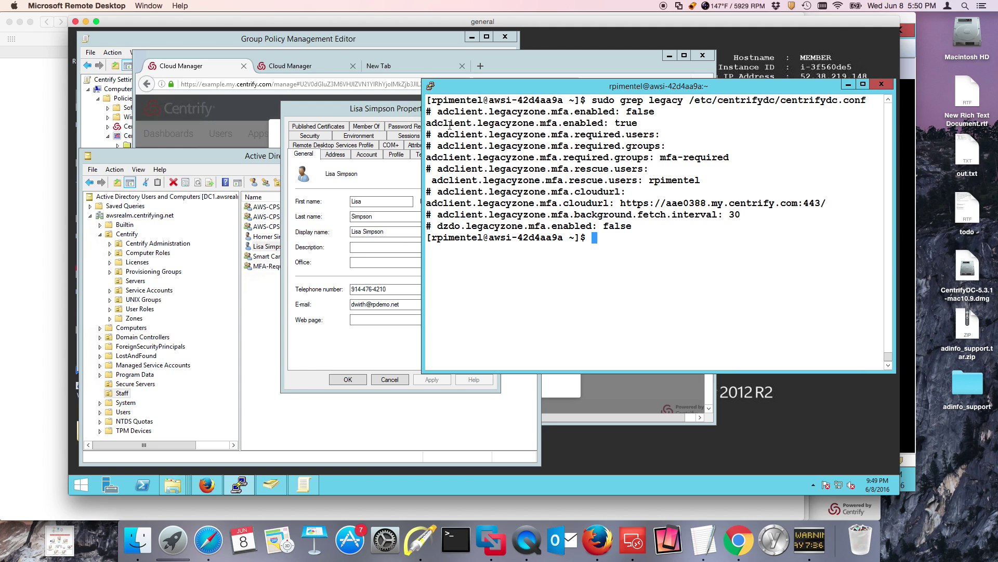
# - Duplicate the PuTTY session, log in as the MFA test user, and choose option 1 (Email) as the challenge
pyautogui.click(432, 89)
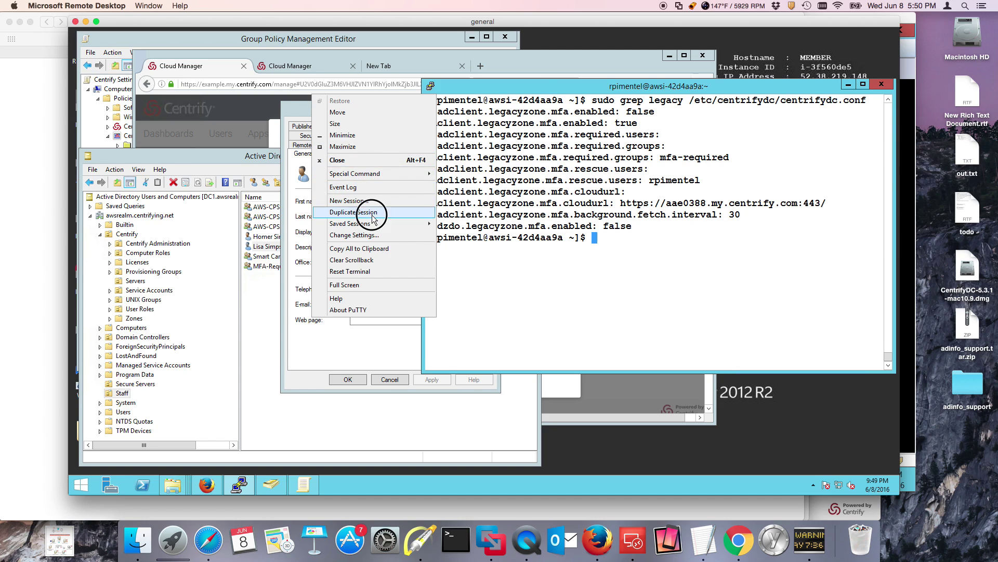
pyautogui.click(373, 213)
pyautogui.write('lisa.simpson')
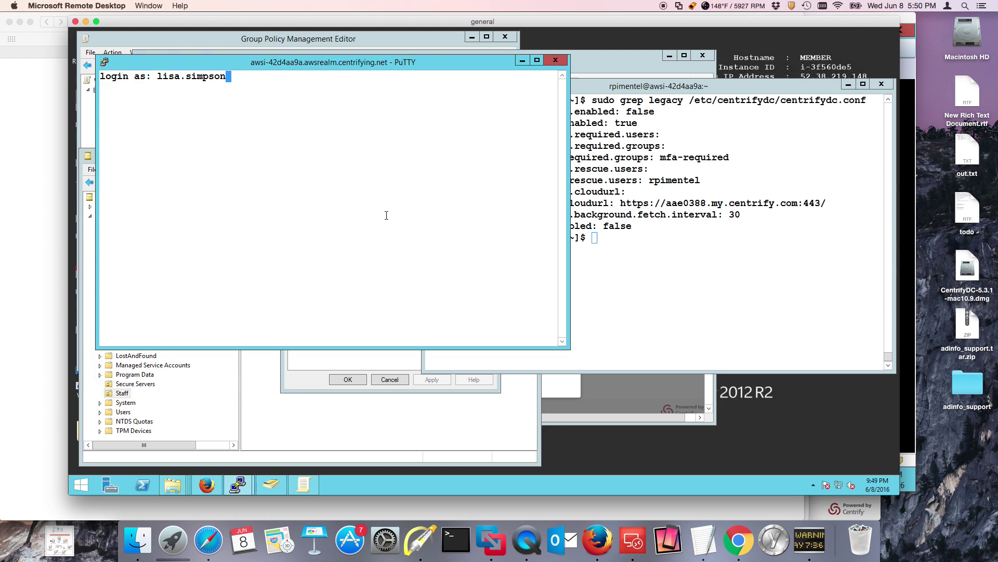
pyautogui.press('Return')
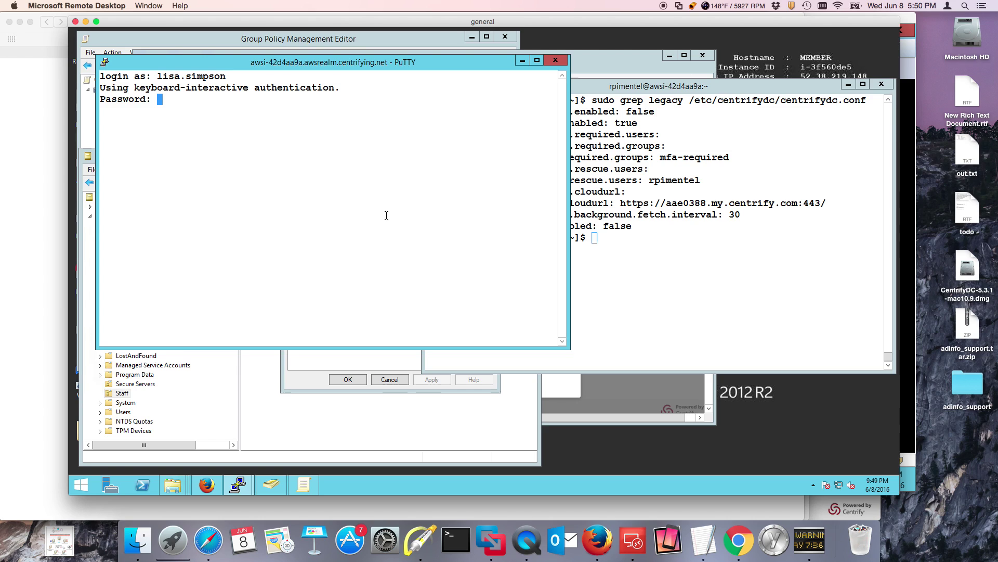
pyautogui.press('Return')
pyautogui.moveTo(284, 58); pyautogui.dragTo(660, 119)
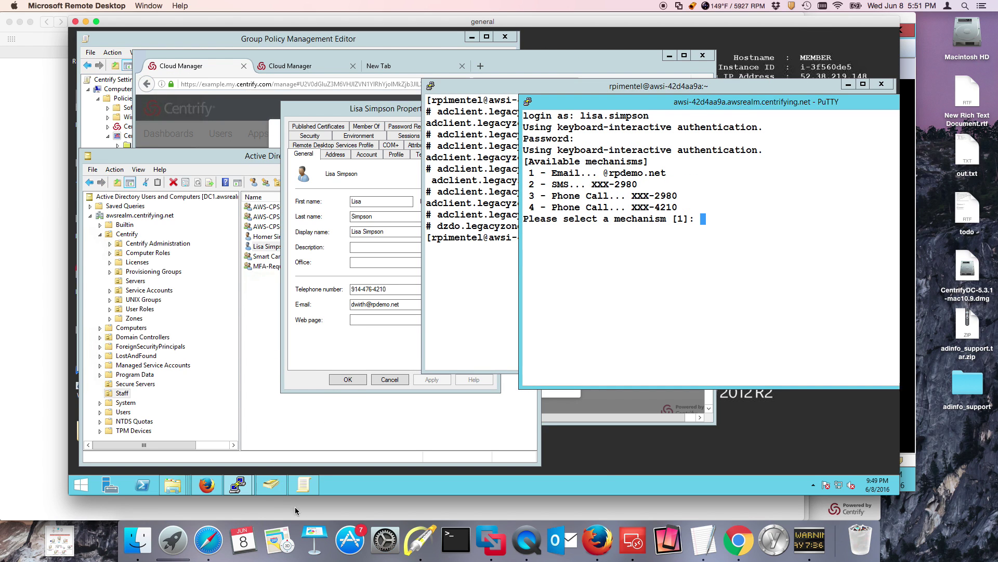
pyautogui.write('1')
pyautogui.press('Return')
# - Open the 5:49 PM Centrify verification email in Outlook and approve the login via its authentication link
pyautogui.click(215, 551)
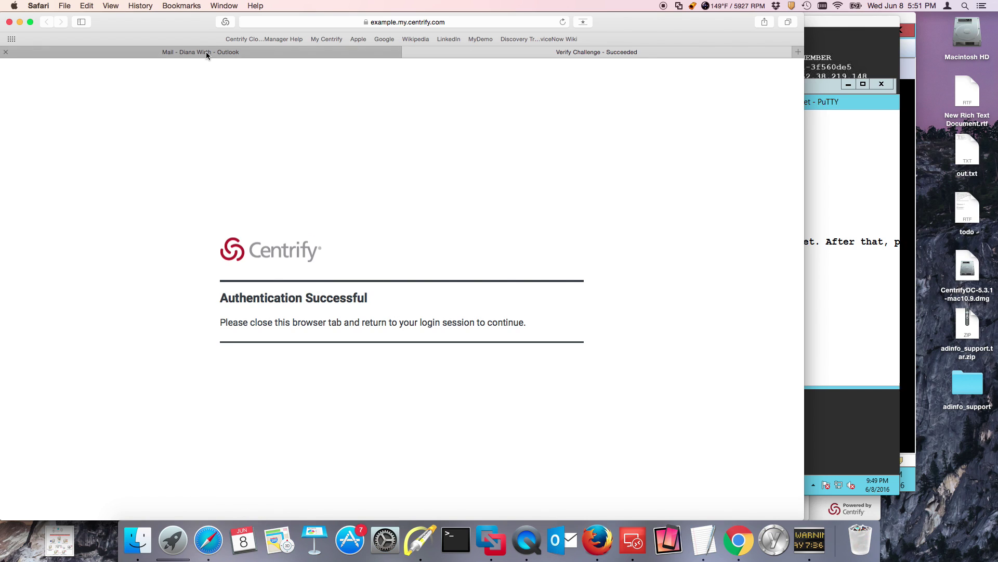
pyautogui.click(206, 53)
pyautogui.click(183, 194)
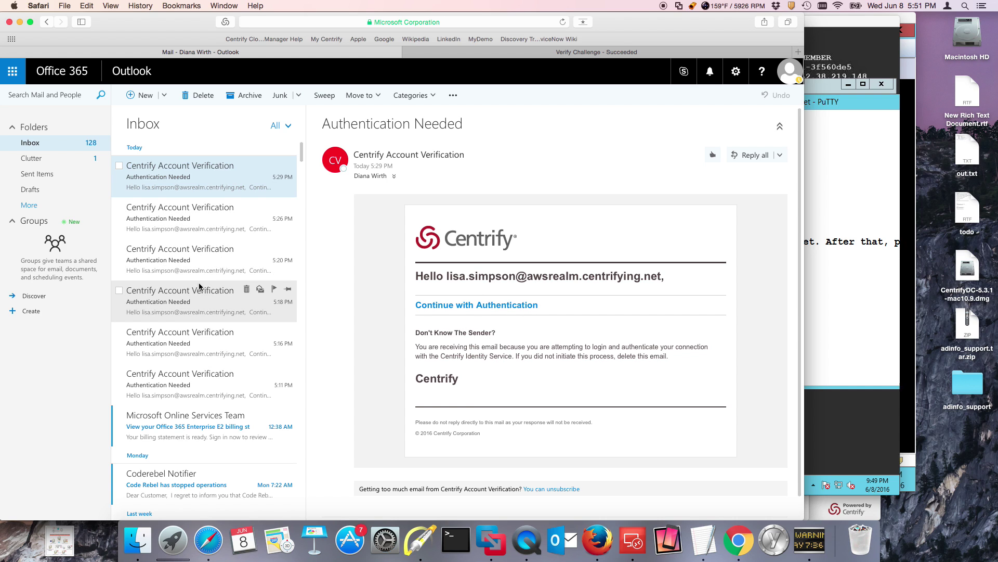
pyautogui.click(811, 106)
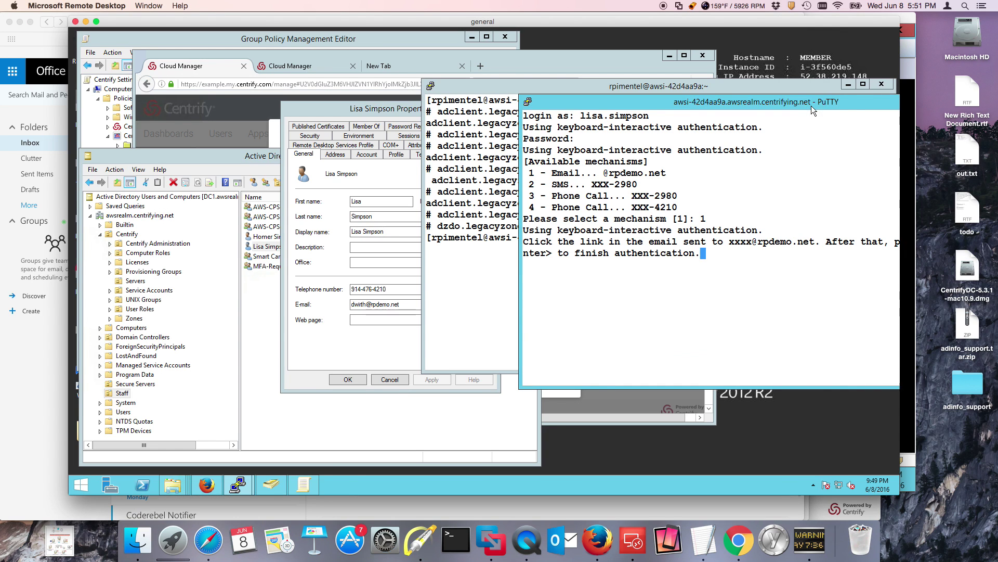
pyautogui.click(208, 540)
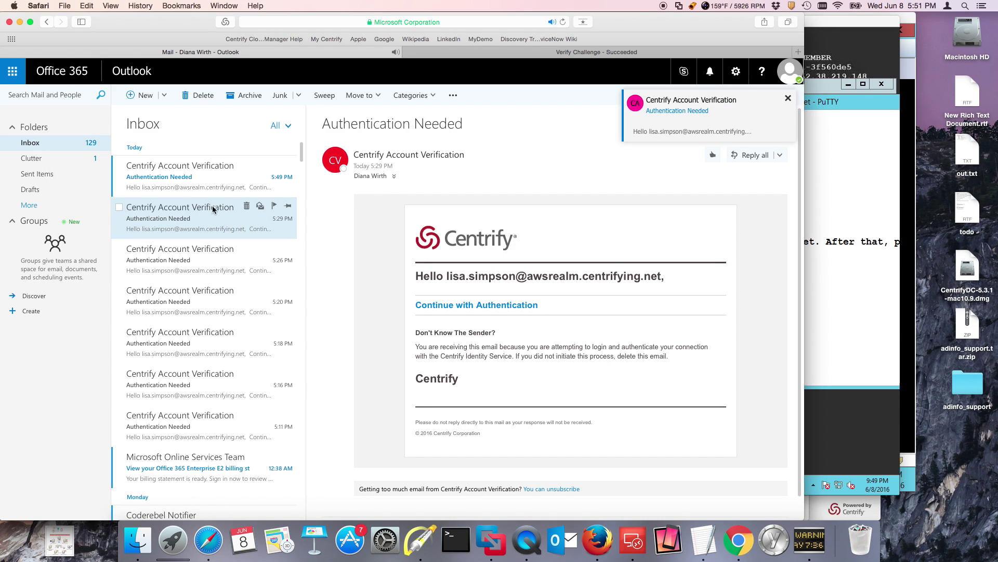
pyautogui.click(207, 190)
pyautogui.click(456, 306)
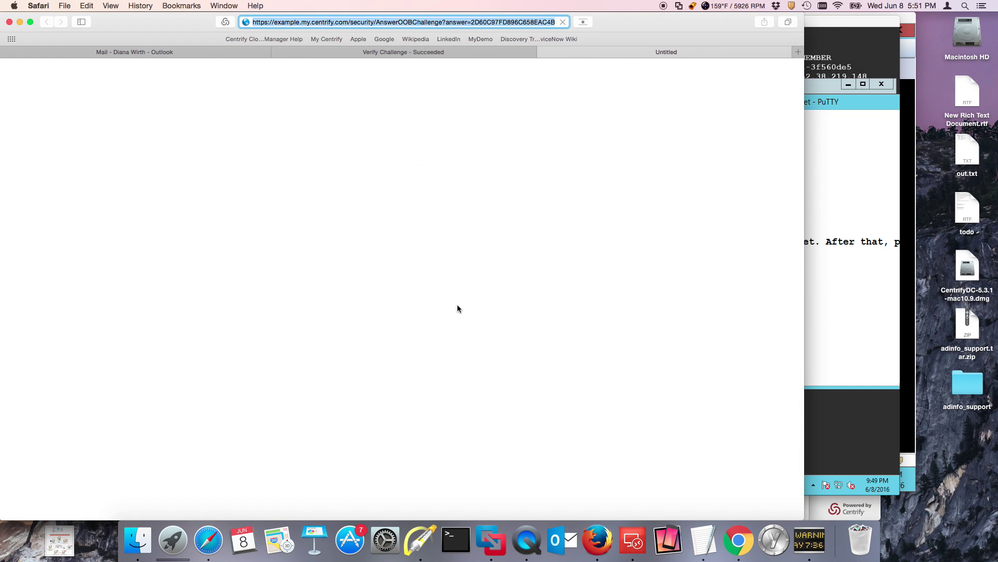
pyautogui.click(845, 108)
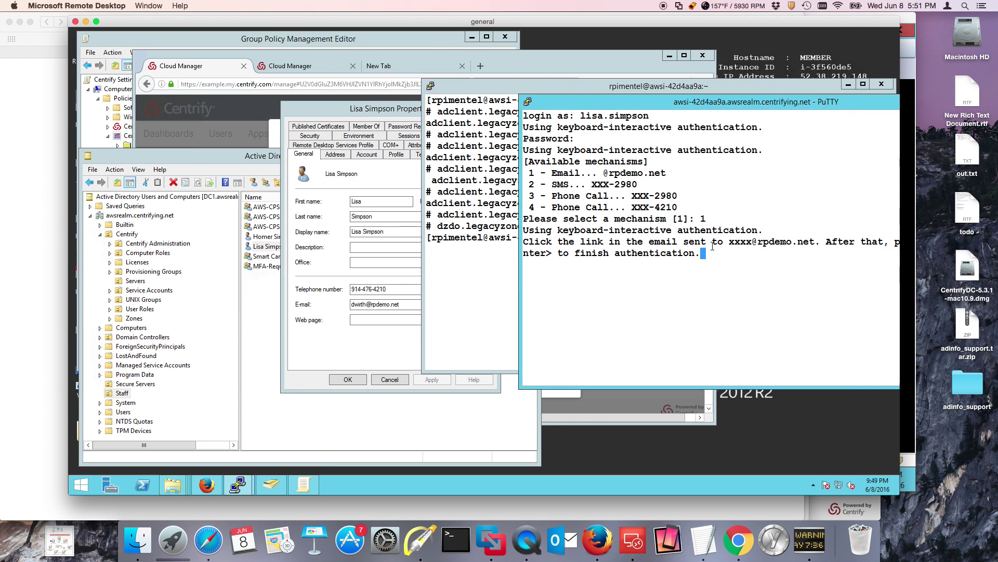
# - Complete the test user's authentication to reach the Amazon Linux shell prompt, then move the window left
pyautogui.press('Return')
pyautogui.moveTo(708, 103); pyautogui.dragTo(590, 104)
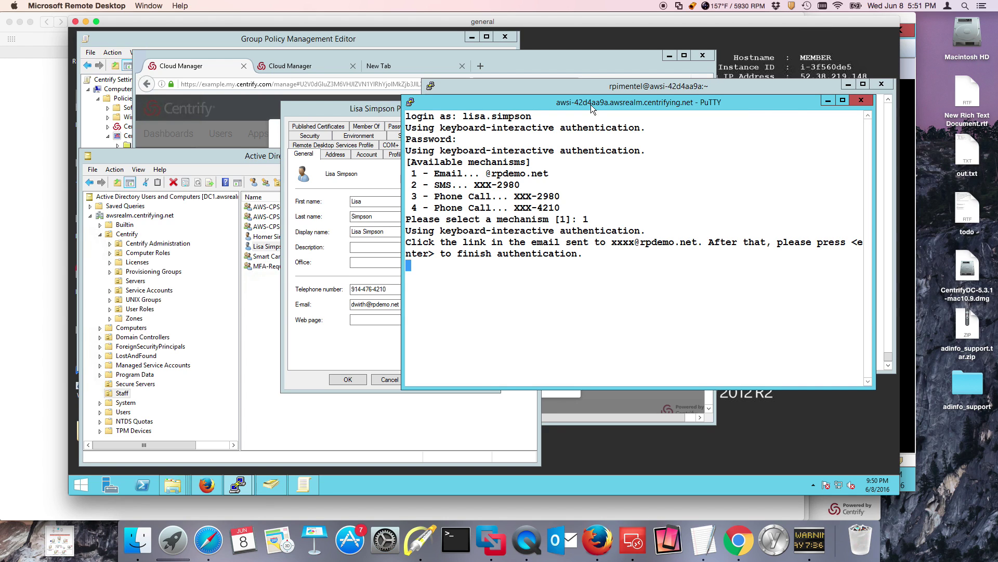
pyautogui.moveTo(591, 104); pyautogui.dragTo(421, 105)
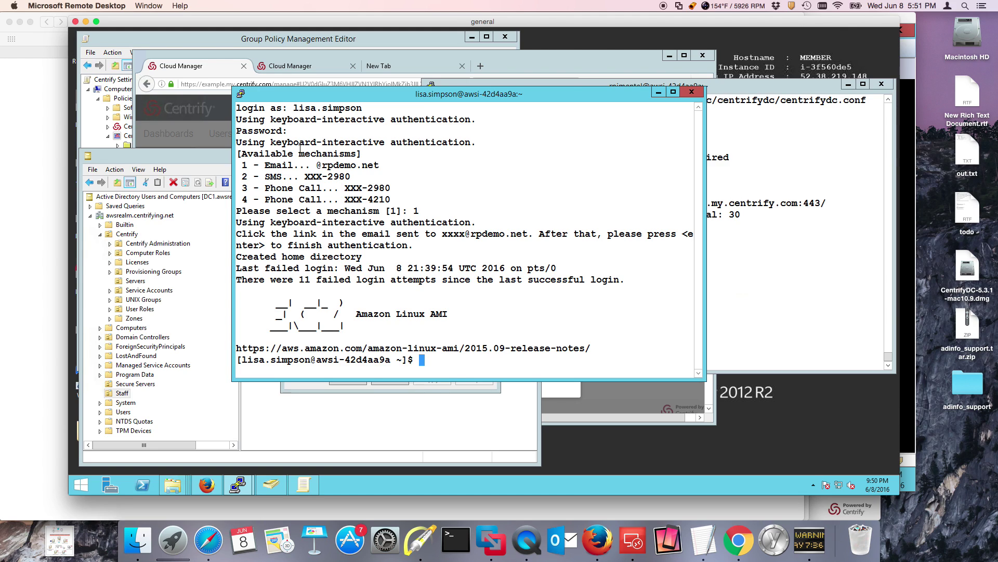
# - Duplicate the session again and log in as the rescue user with only a password
pyautogui.click(240, 93)
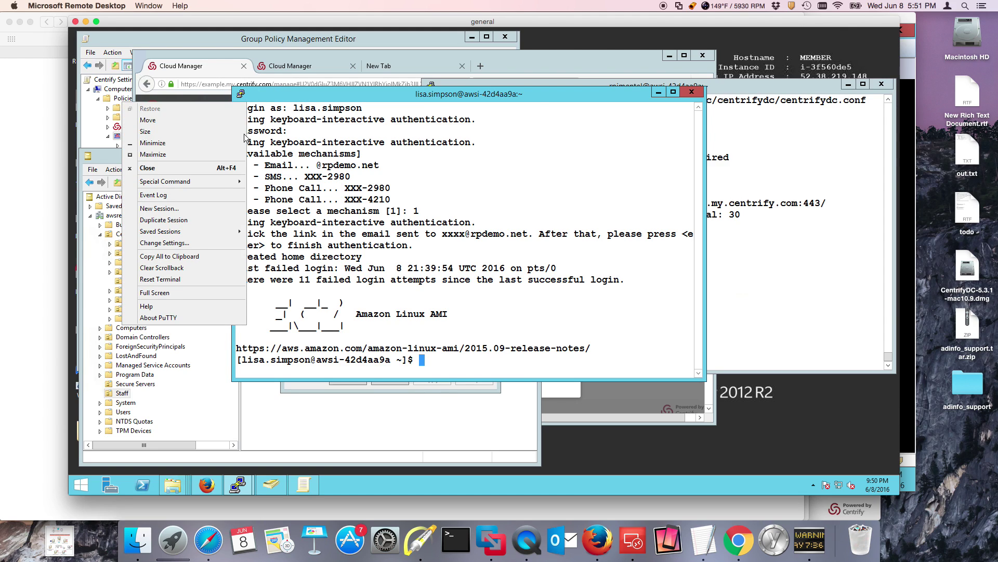
pyautogui.click(202, 223)
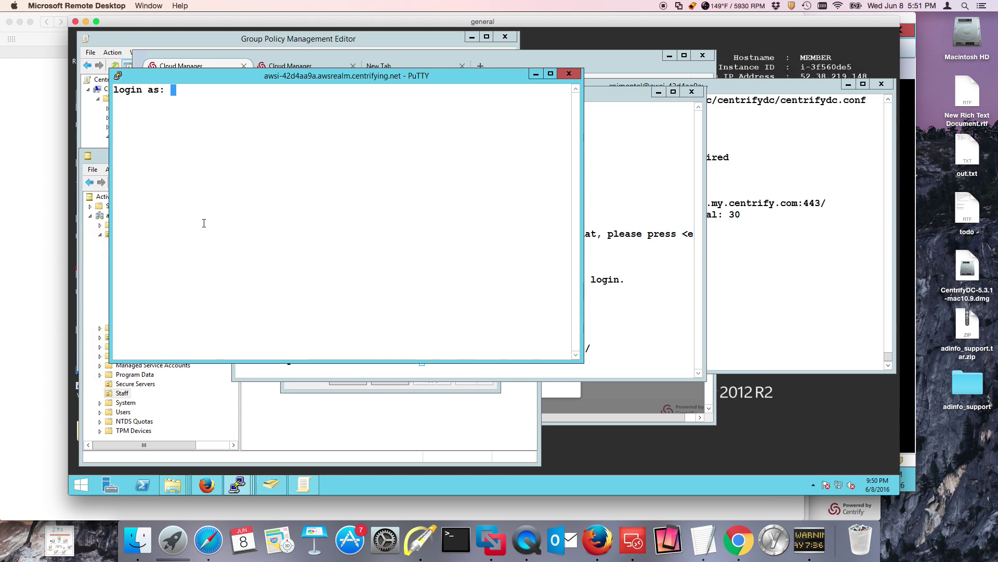
pyautogui.press('Return')
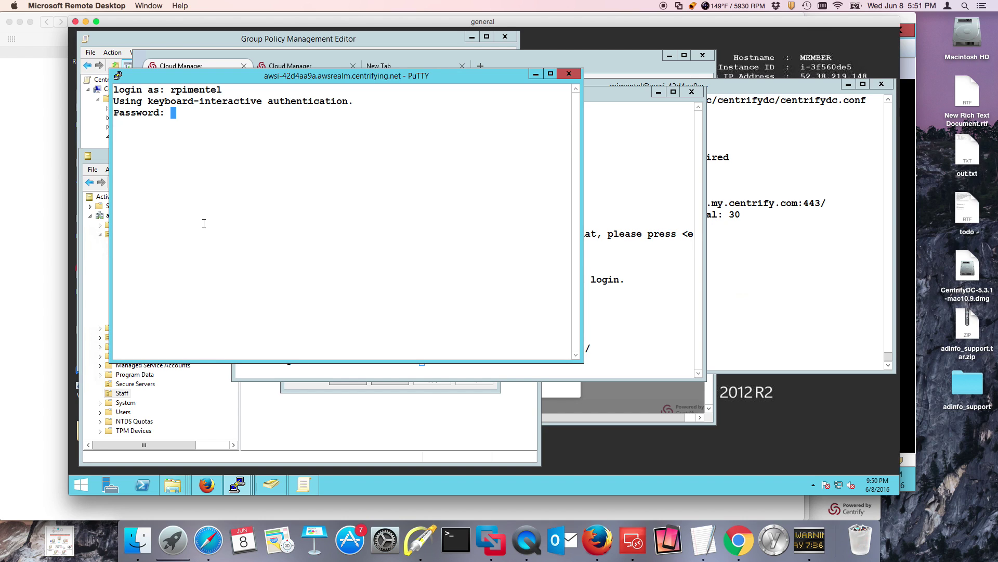
pyautogui.press('Return')
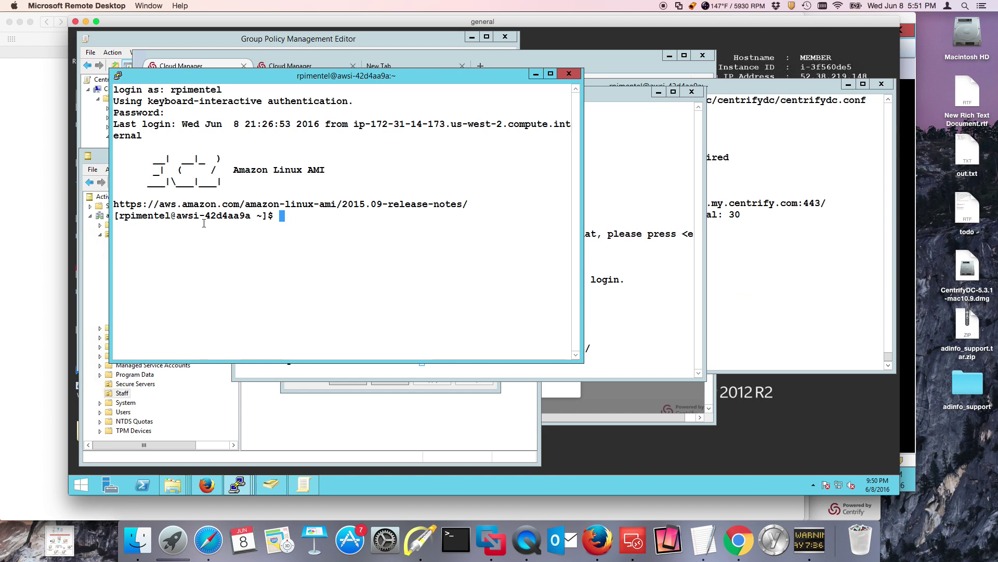